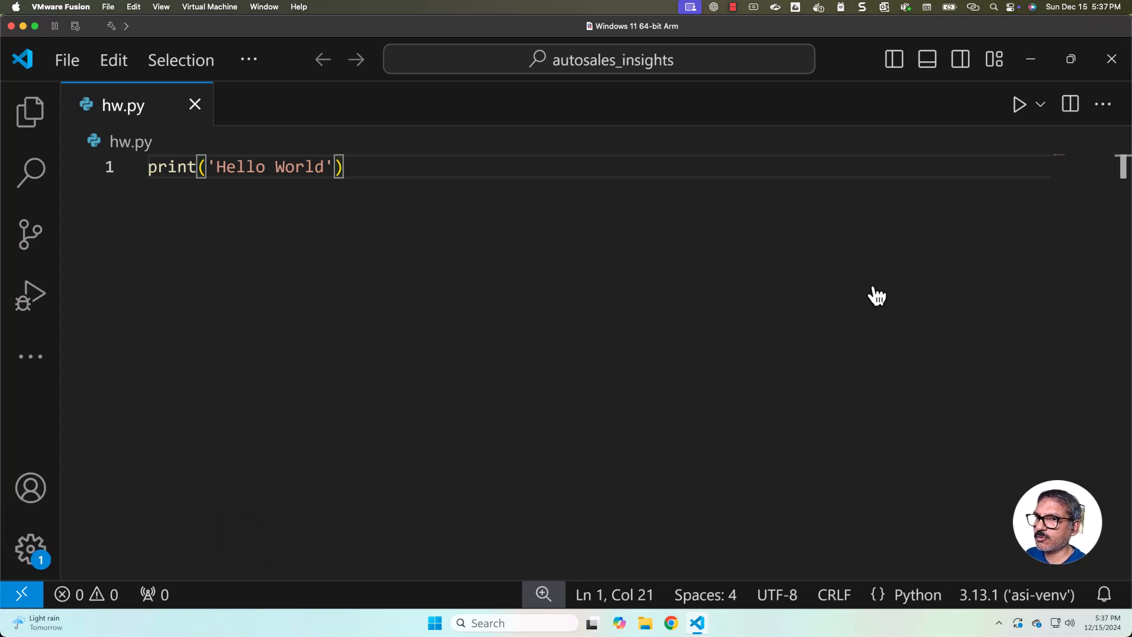
# - Run pip install pandas in the asi-venv terminal, then exit the terminal
pyautogui.click(927, 60)
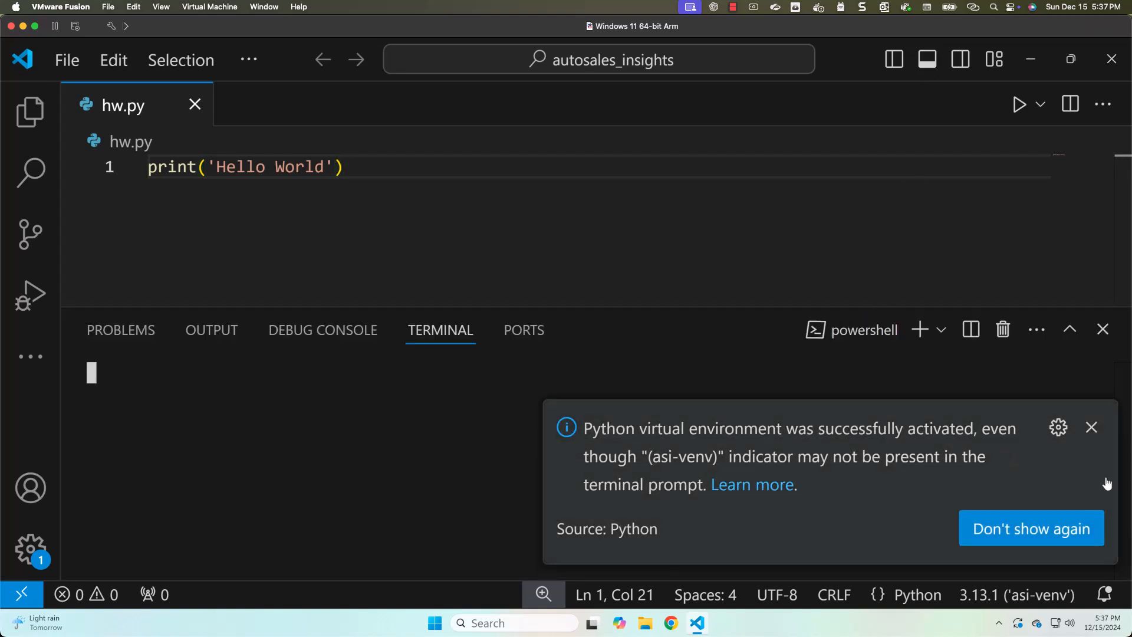
pyautogui.click(1051, 531)
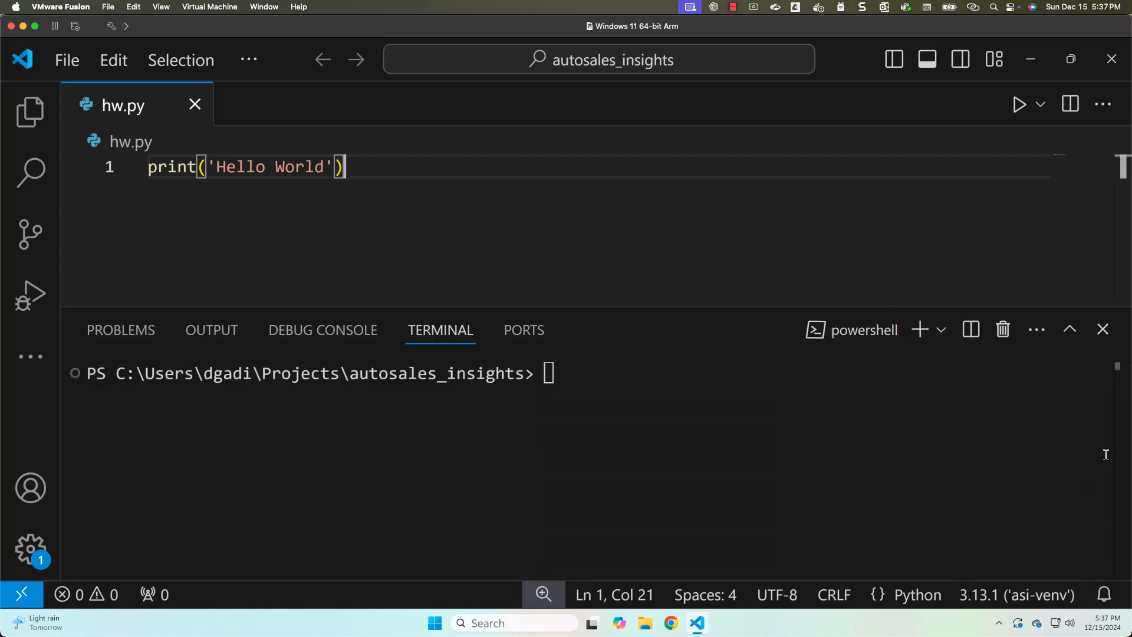
pyautogui.click(719, 386)
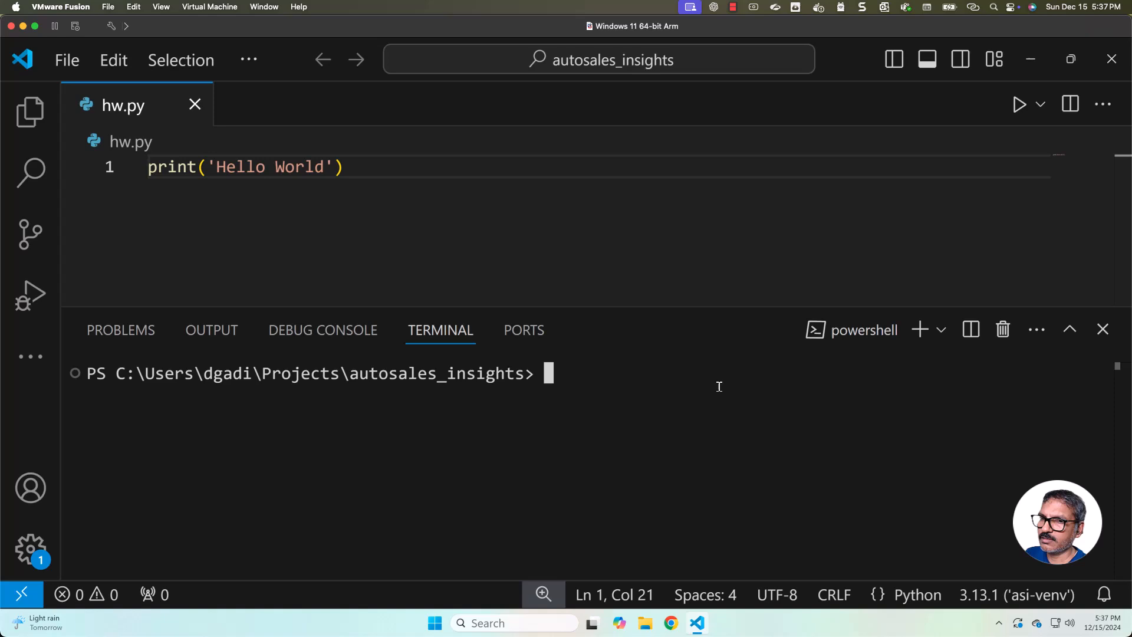
pyautogui.write('pp')
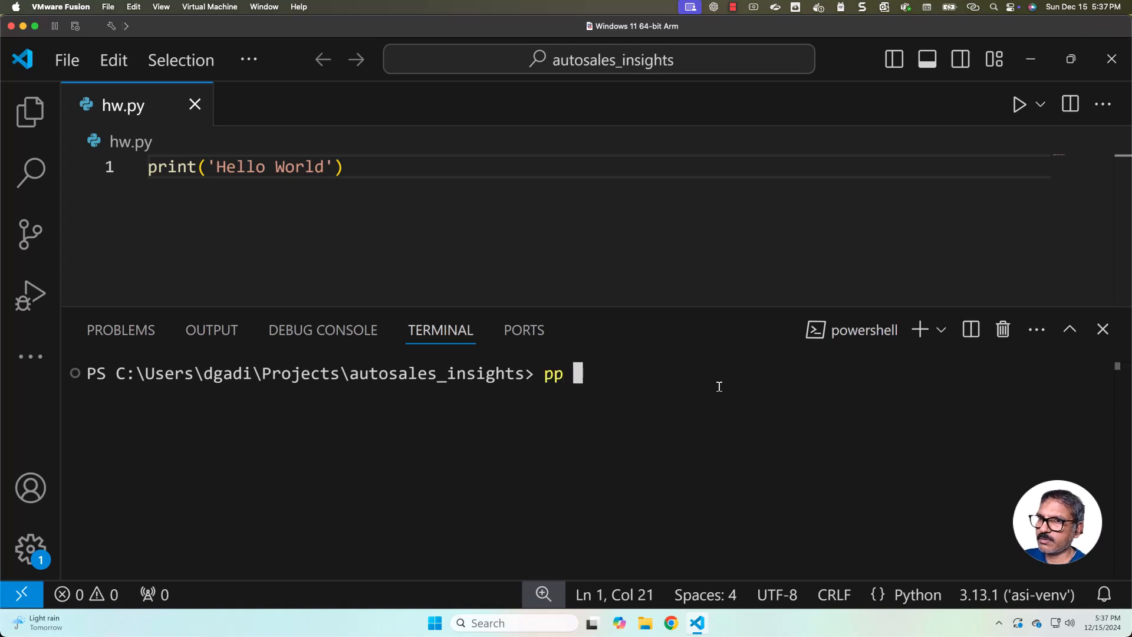
pyautogui.press('BackSpace')
pyautogui.press('BackSpace')
pyautogui.write('ip install ')
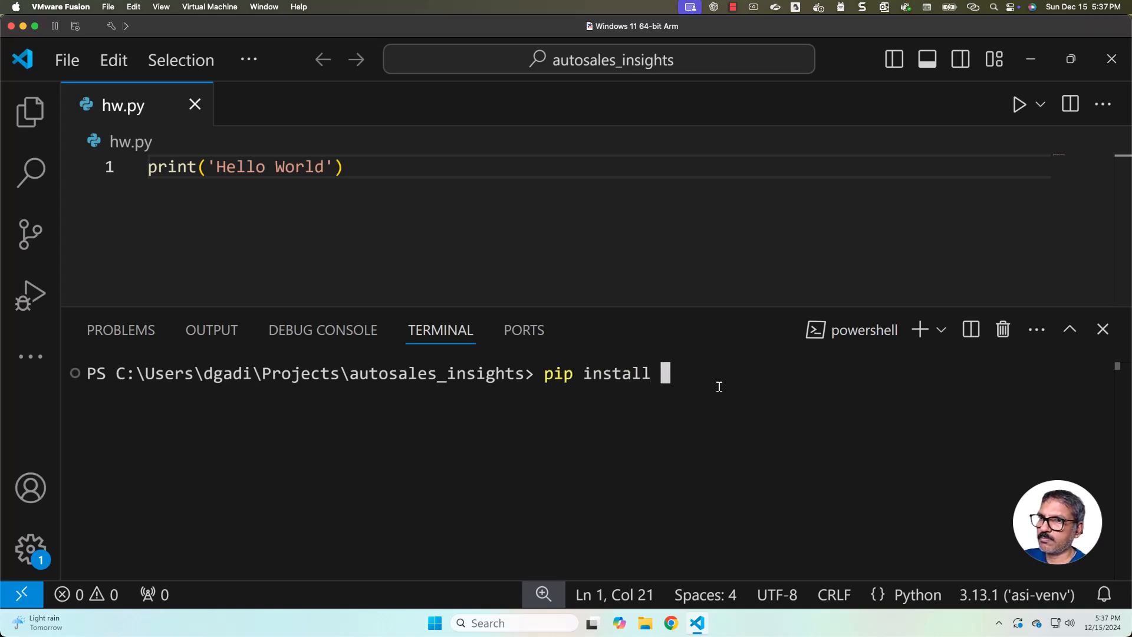
pyautogui.write('pandas')
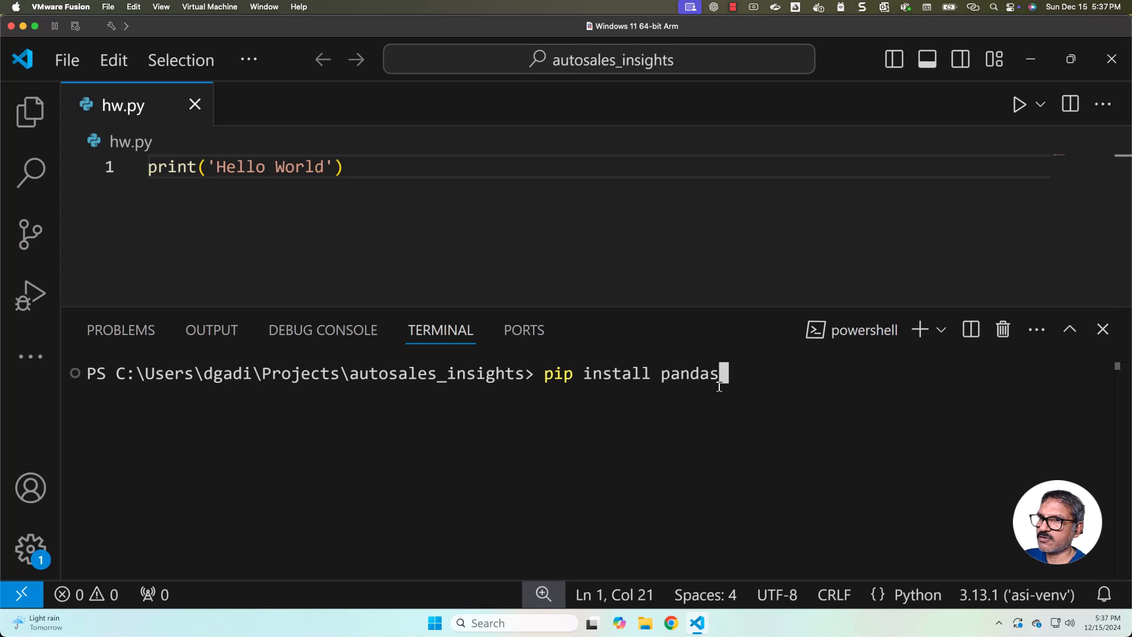
pyautogui.press('Return')
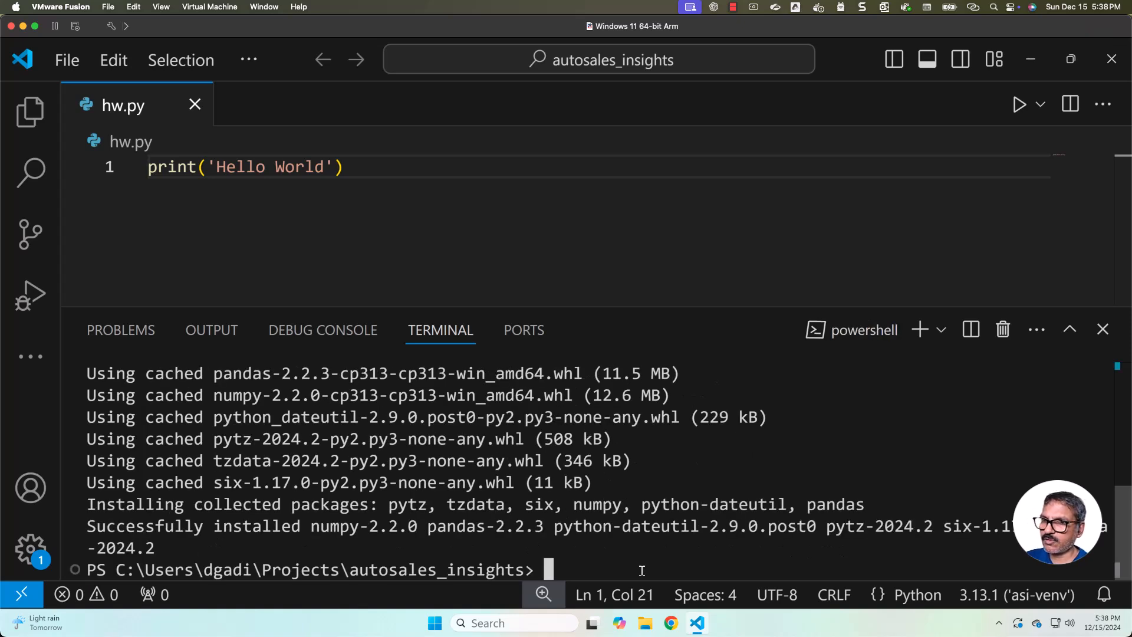
pyautogui.write('exit')
pyautogui.press('Return')
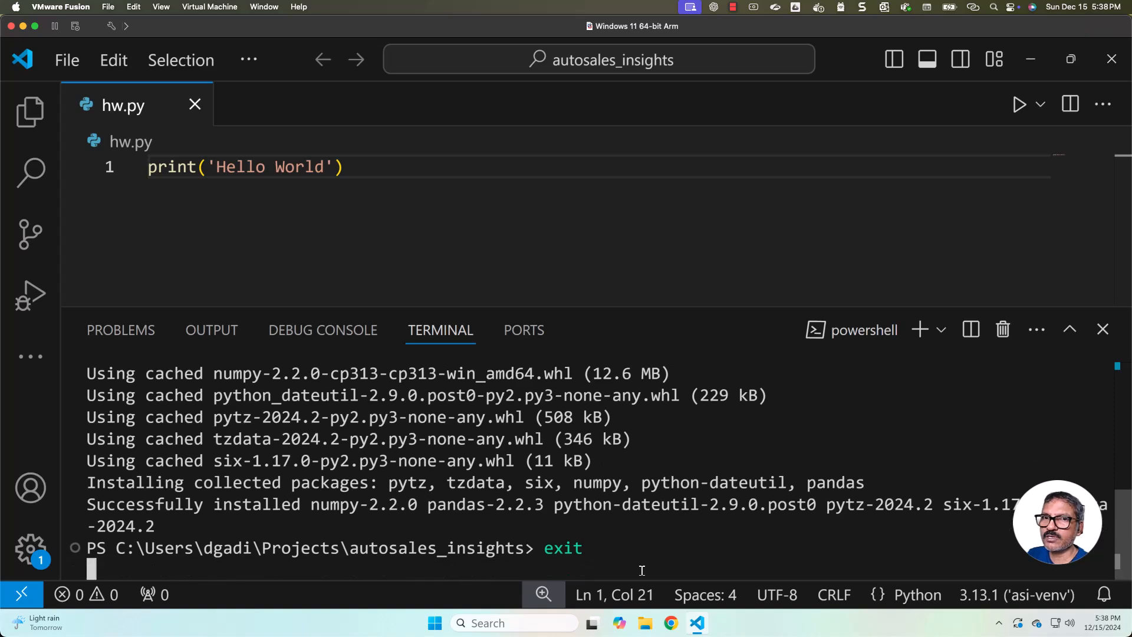
pyautogui.click(33, 115)
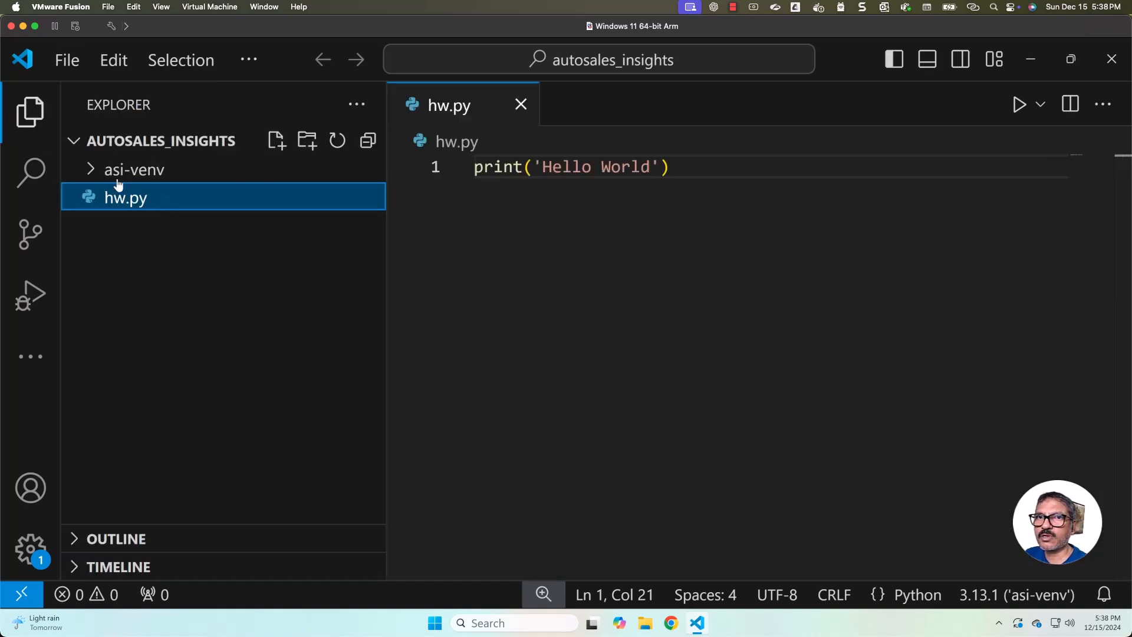
pyautogui.click(91, 169)
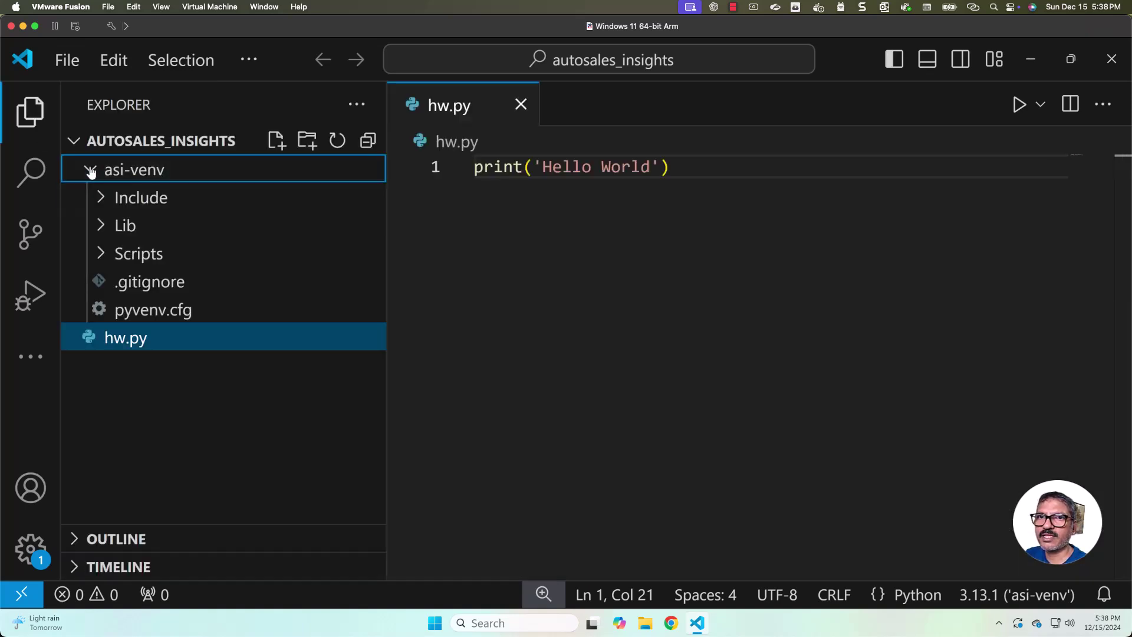
pyautogui.click(105, 228)
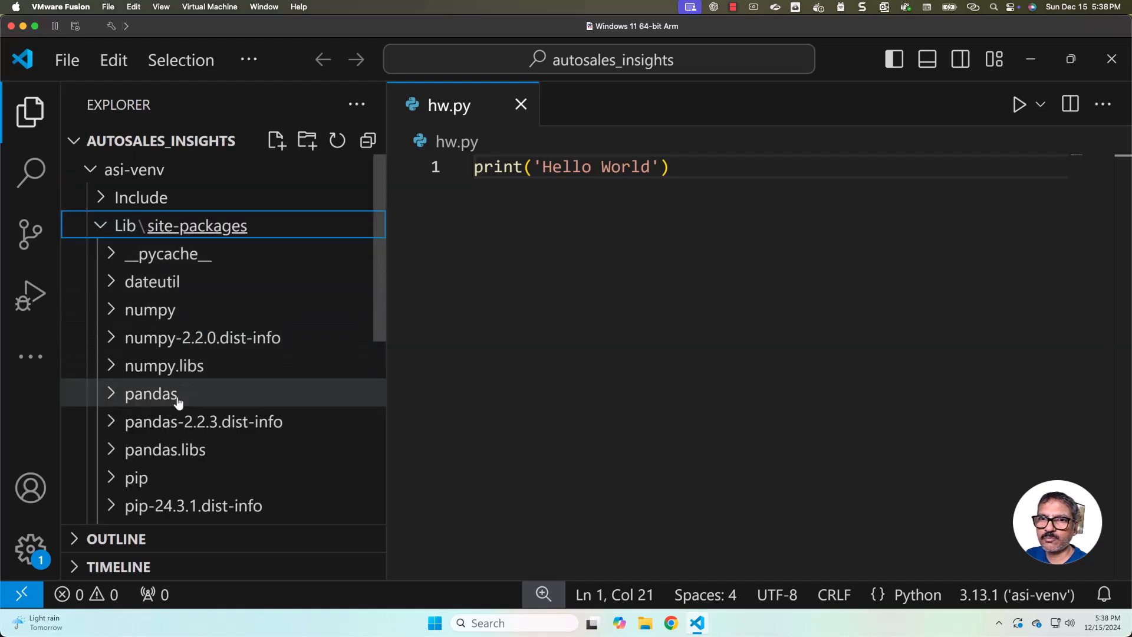
pyautogui.scroll(-1, 183, 399)
pyautogui.scroll(-3, 181, 371)
pyautogui.scroll(1, 176, 334)
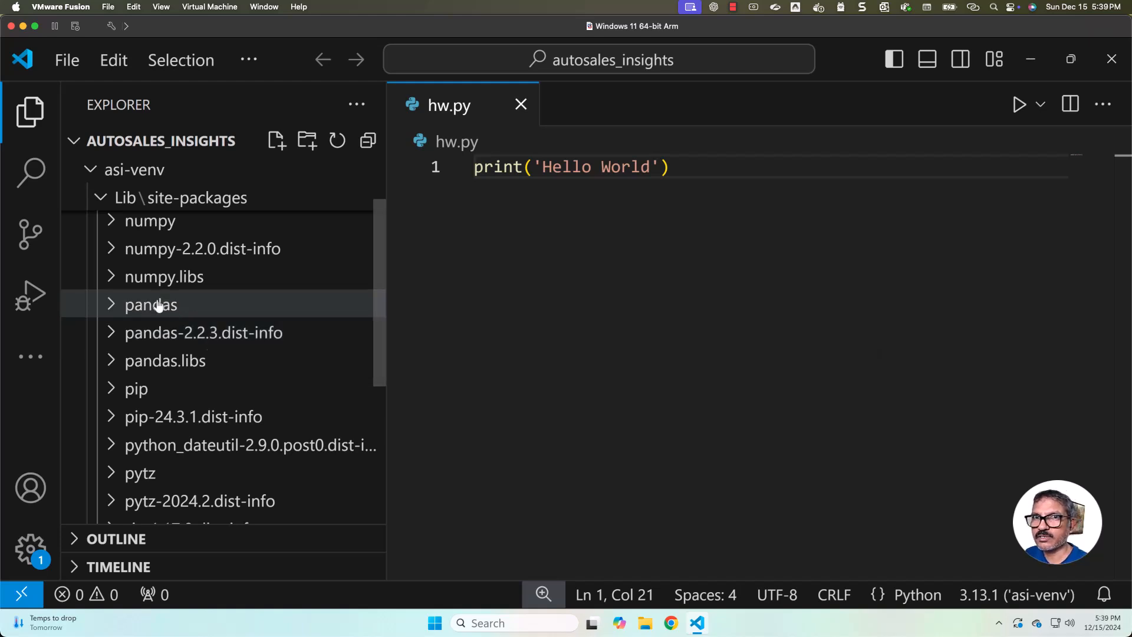
pyautogui.click(204, 197)
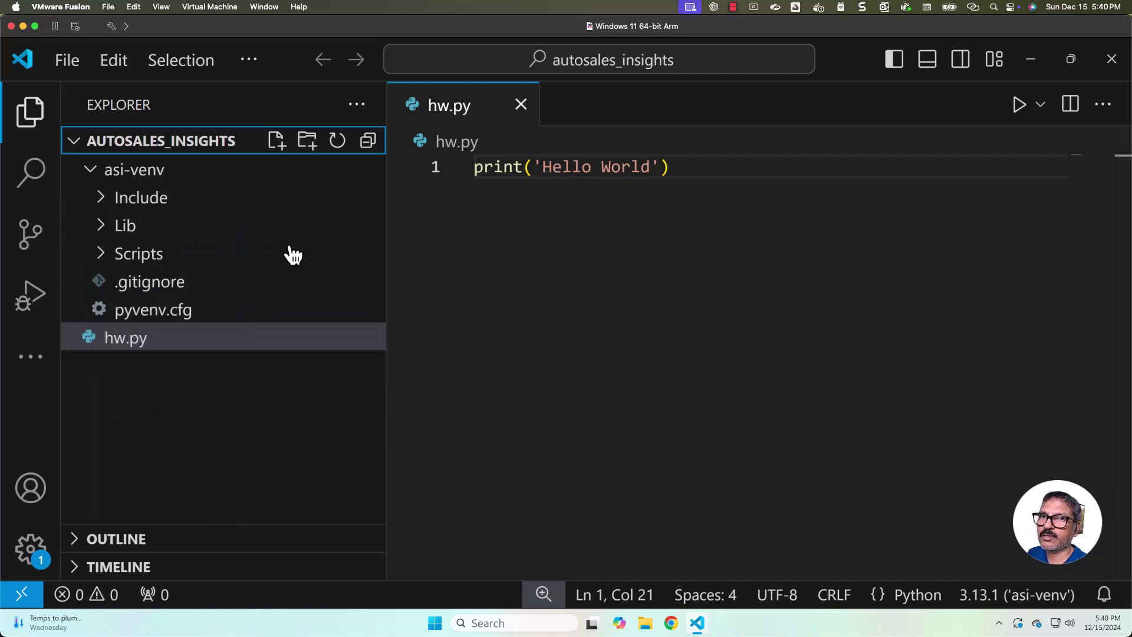
# - Add import pandas as pd on line 1 of hw.py above the print and save
pyautogui.click(92, 171)
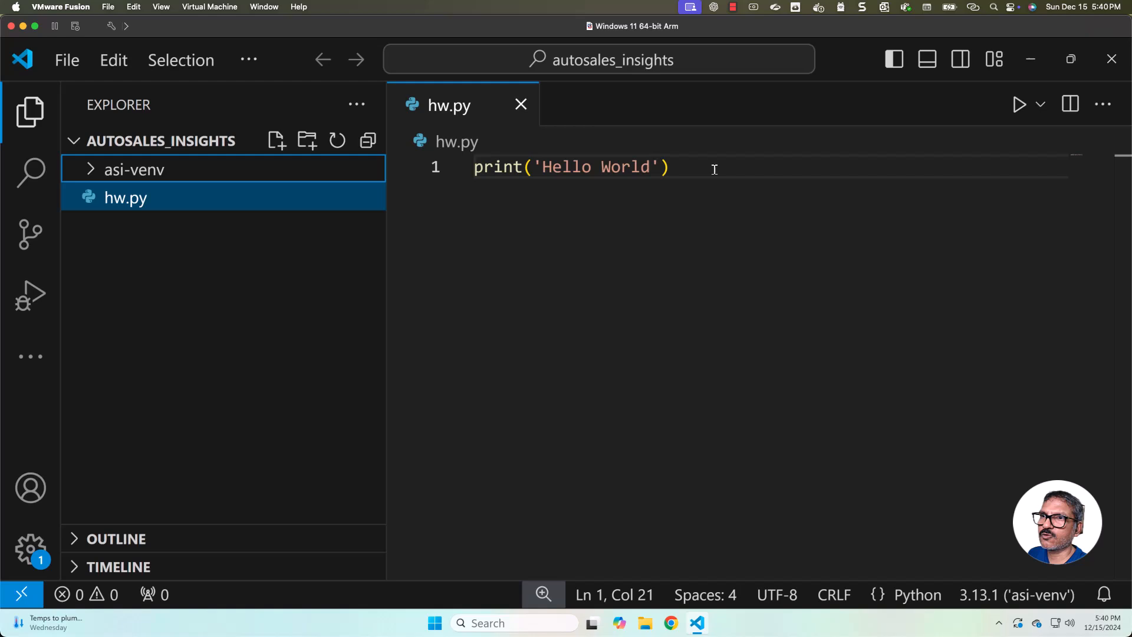
pyautogui.click(475, 167)
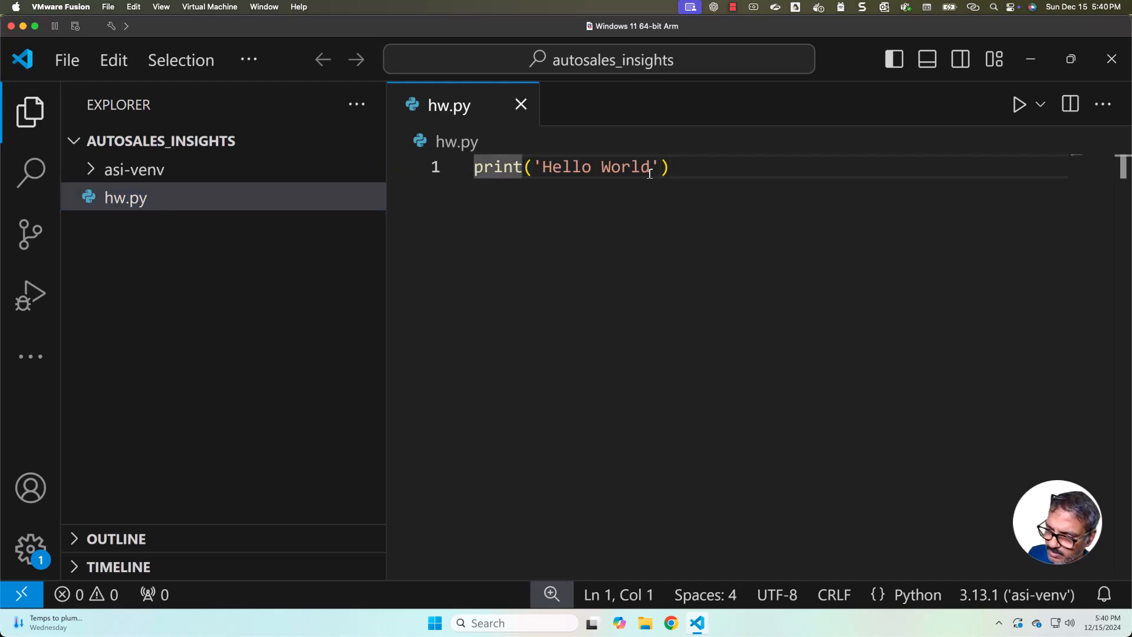
pyautogui.press('Return')
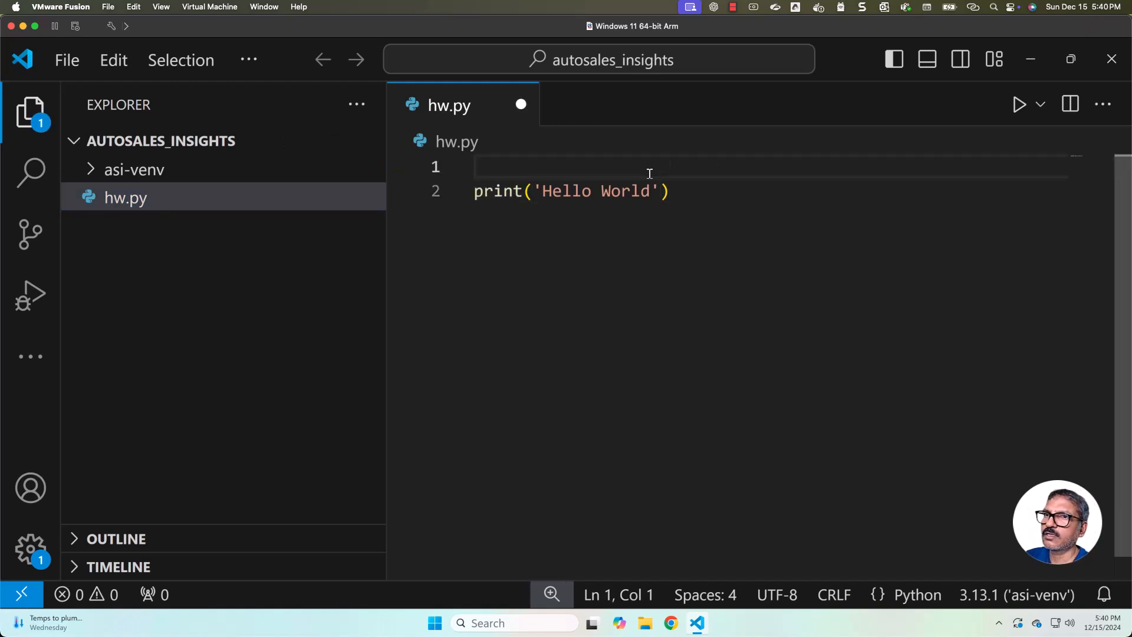
pyautogui.write('import pan')
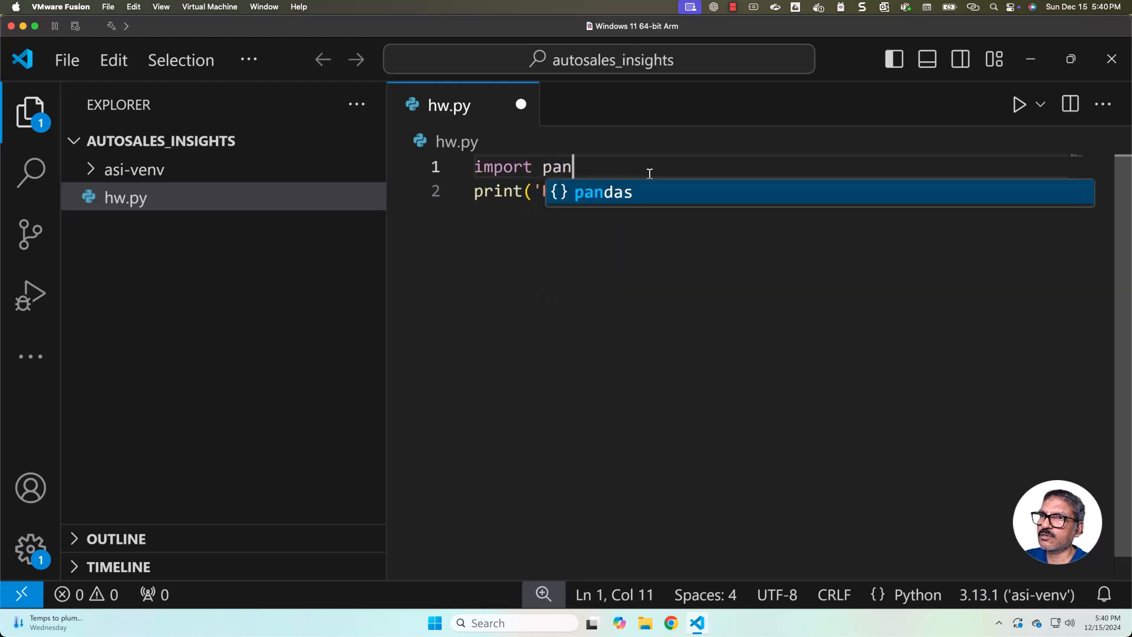
pyautogui.write('das as pd')
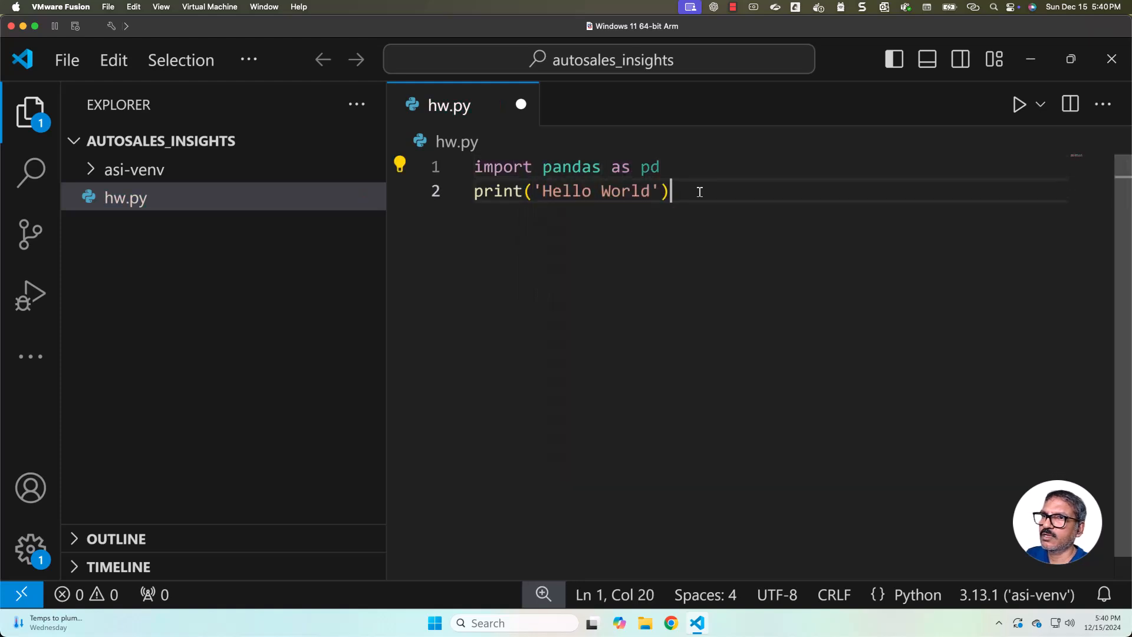
pyautogui.click(698, 190)
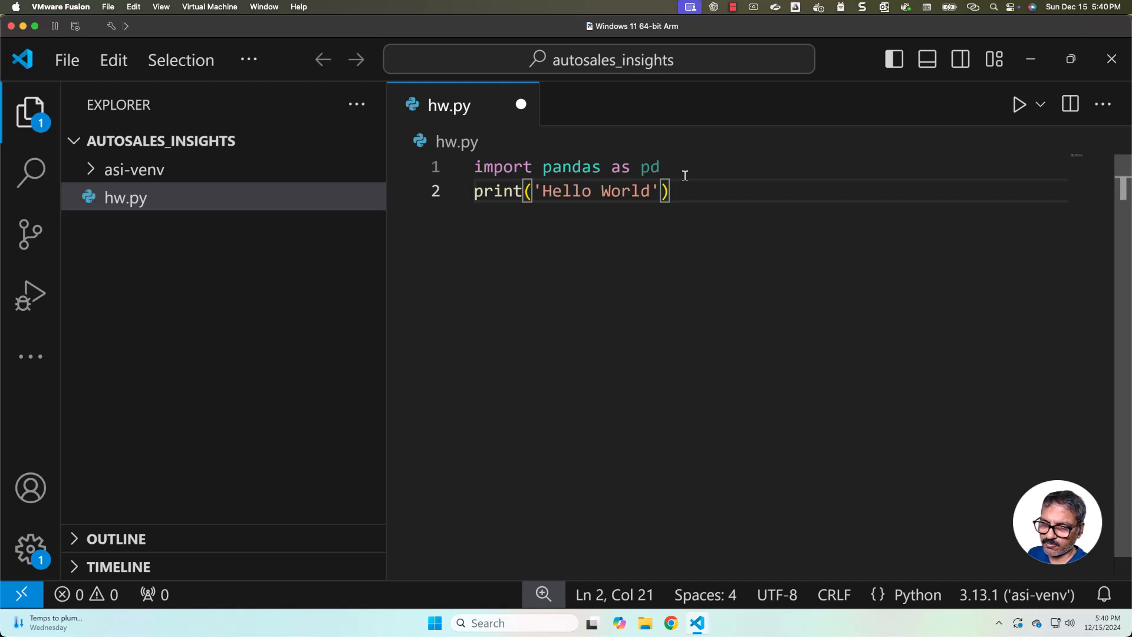
pyautogui.hotkey('ctrl', 's')
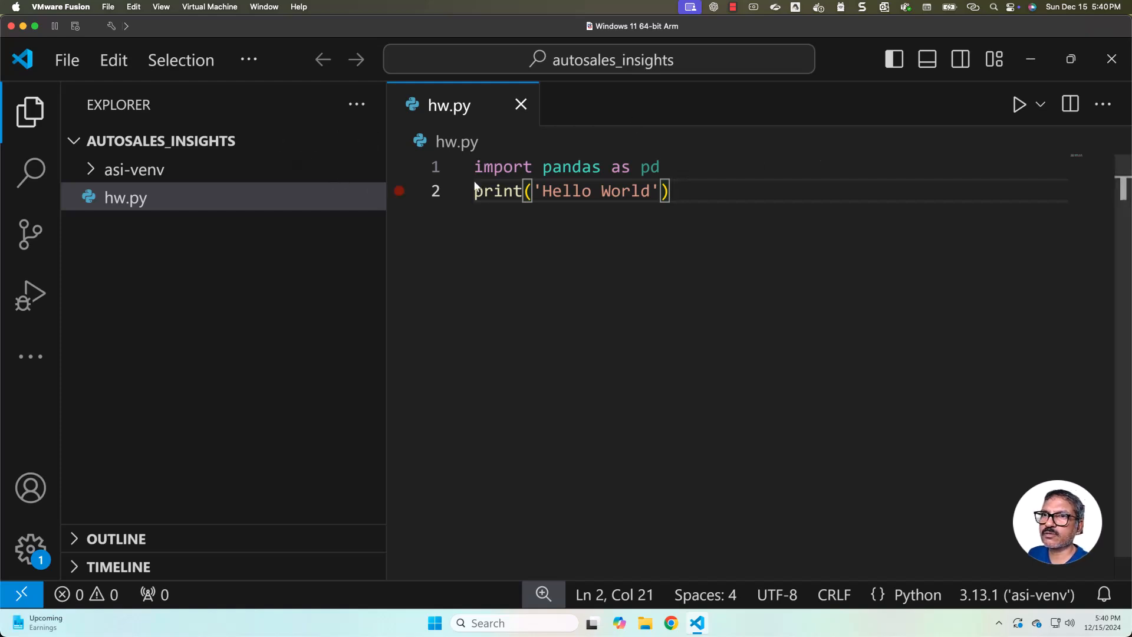
# - Create a new file named autosales_insights_demos.ipynb in the project
pyautogui.rightClick(119, 226)
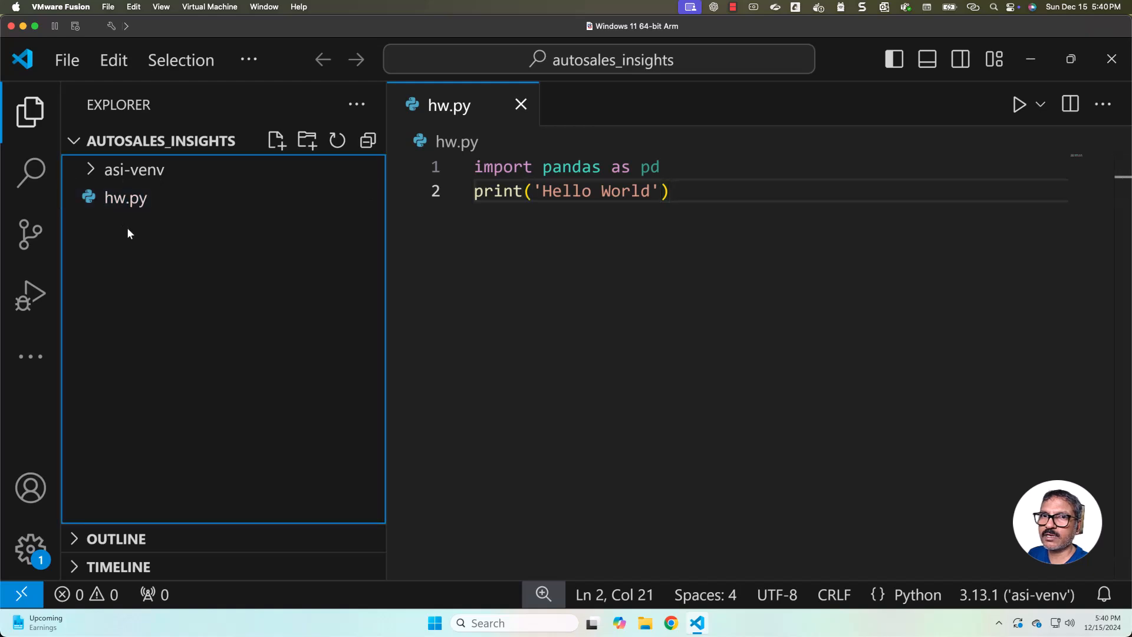
pyautogui.click(245, 108)
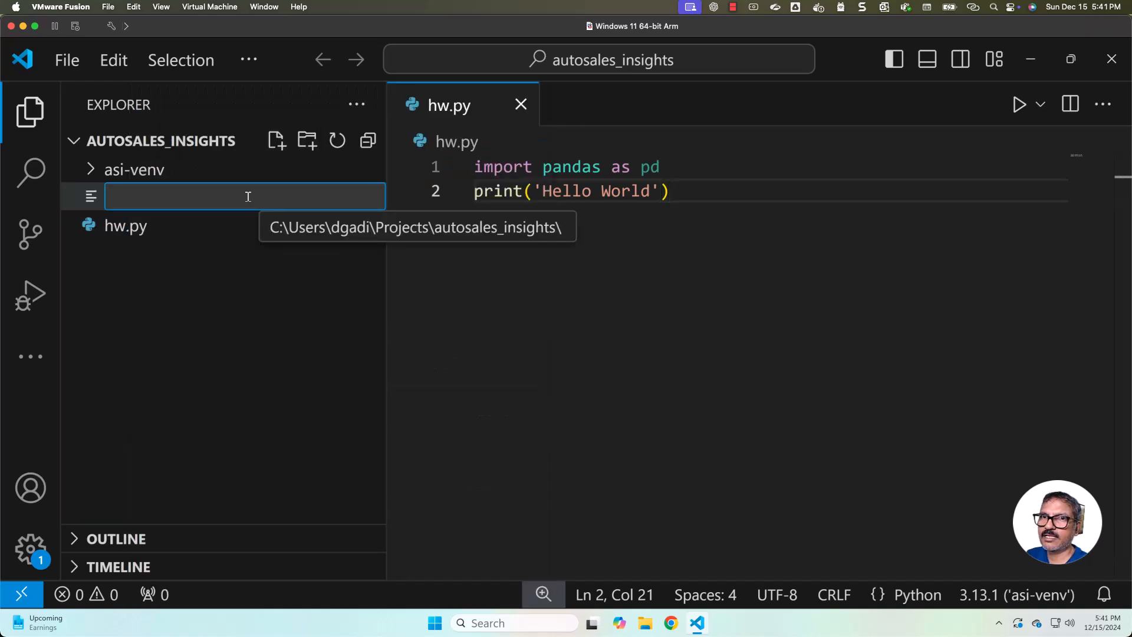
pyautogui.write('a')
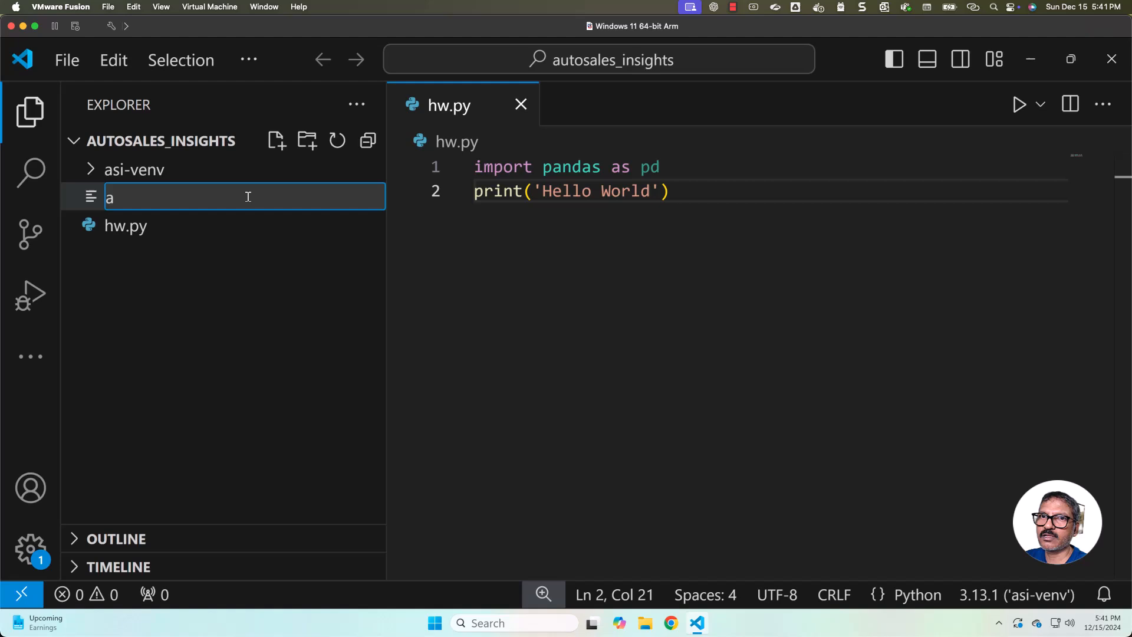
pyautogui.write('utosales')
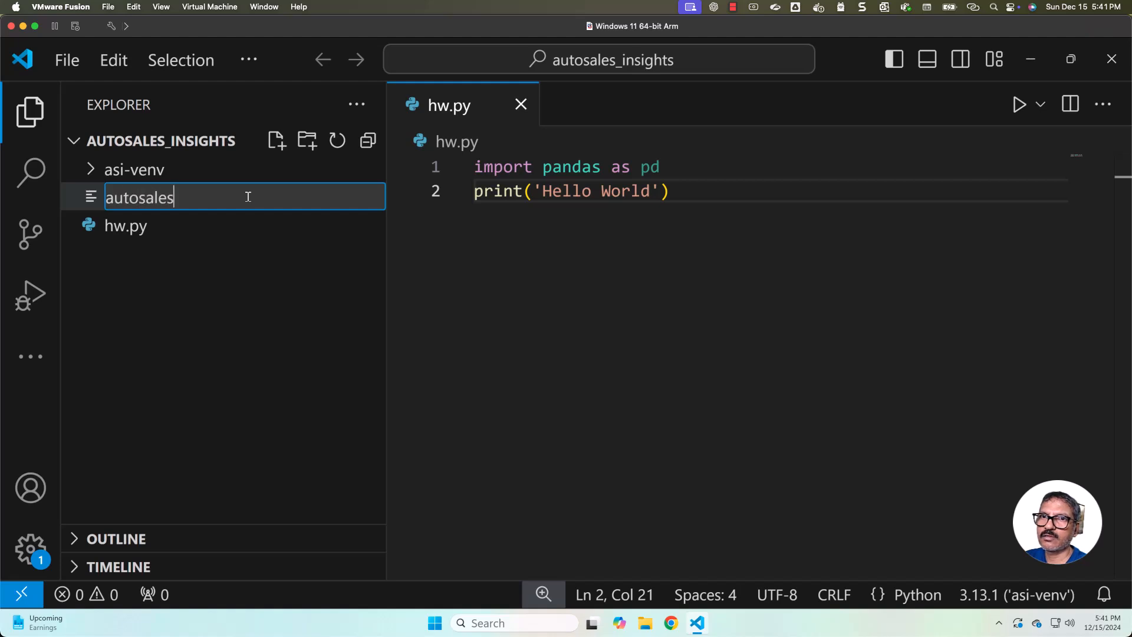
pyautogui.write('_insights_')
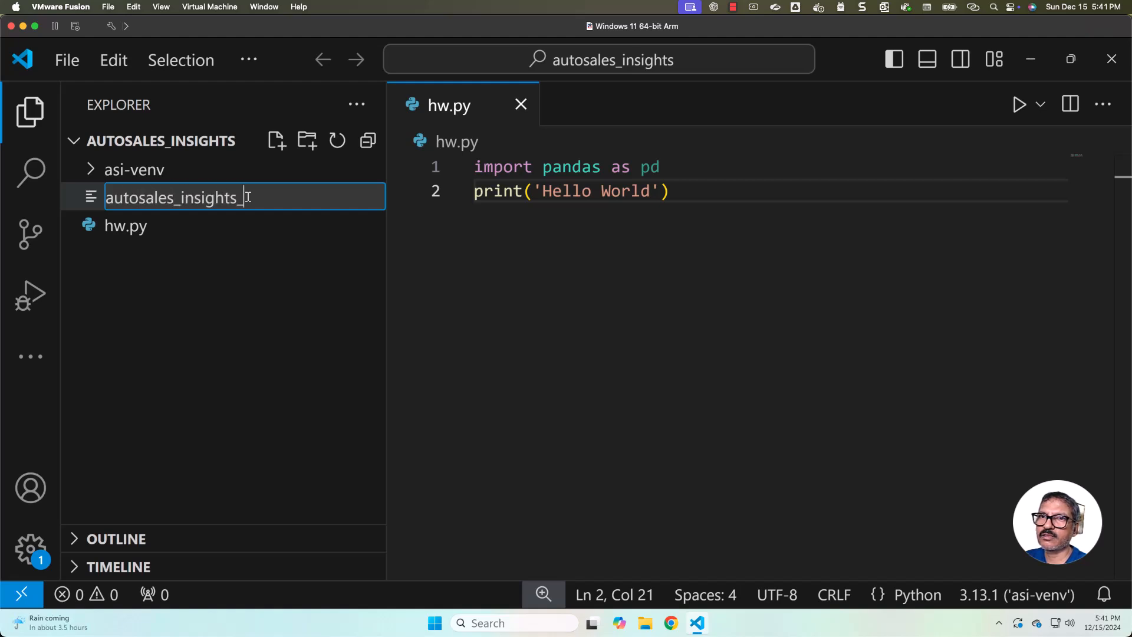
pyautogui.write('demos.ipy')
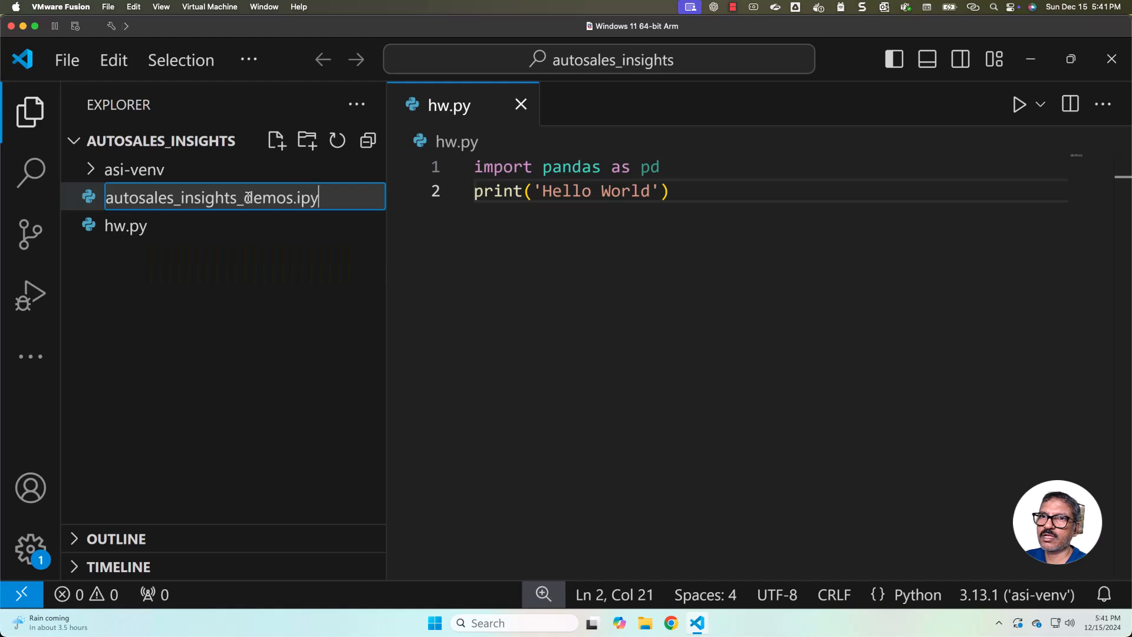
pyautogui.write('nb')
pyautogui.press('Return')
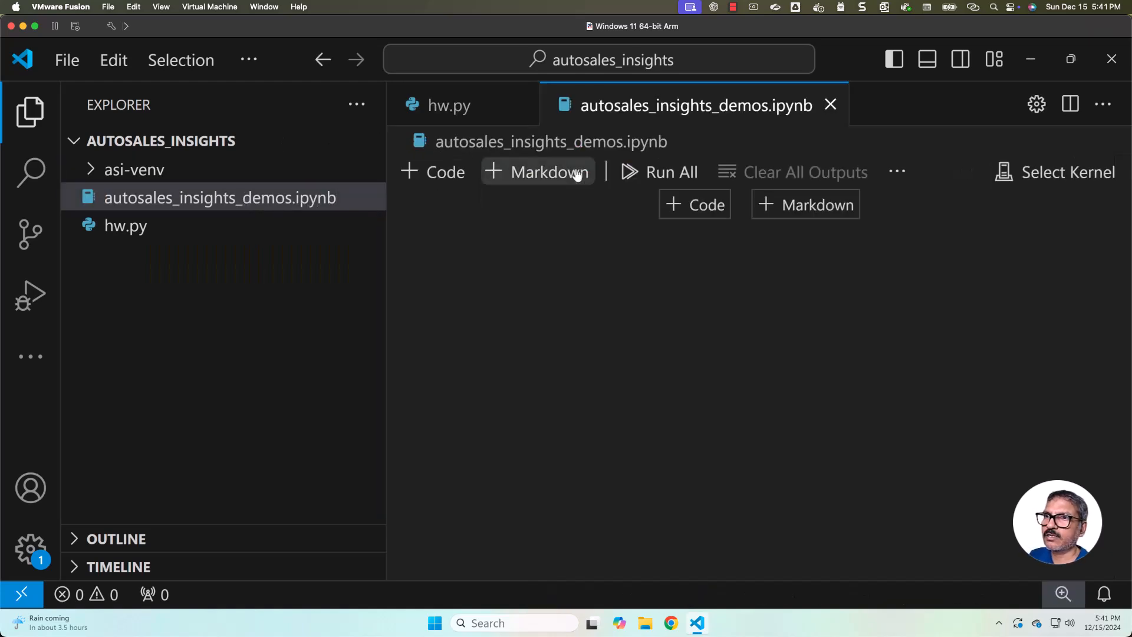
# - Add a code cell and set the notebook kernel to asi-venv (Python 3.13.1)
pyautogui.click(704, 205)
pyautogui.click(38, 118)
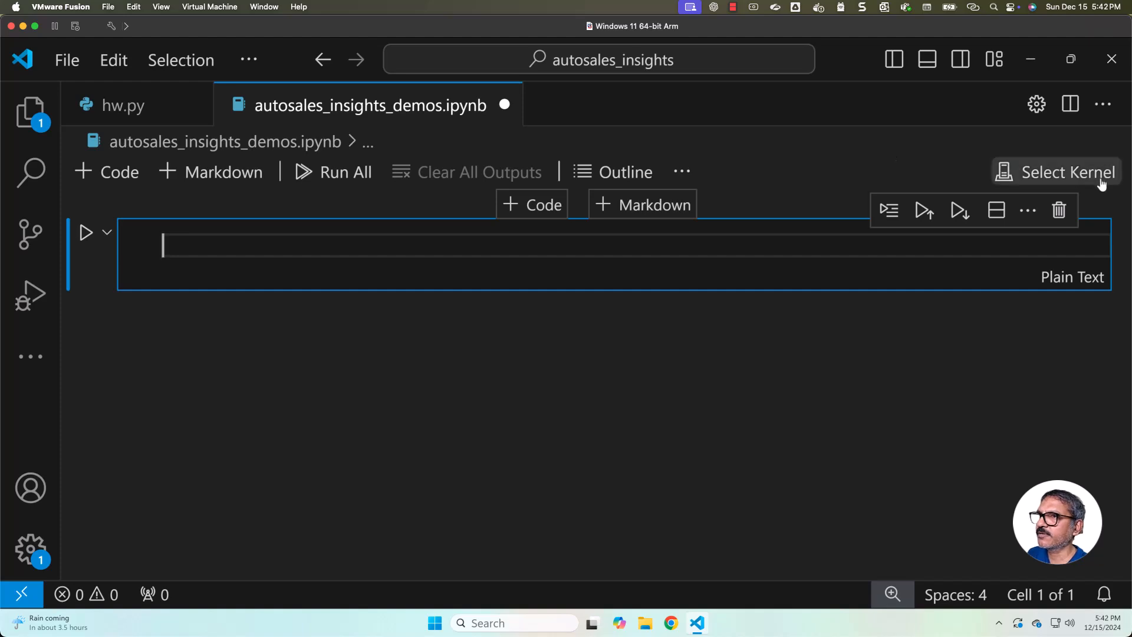
pyautogui.click(1076, 177)
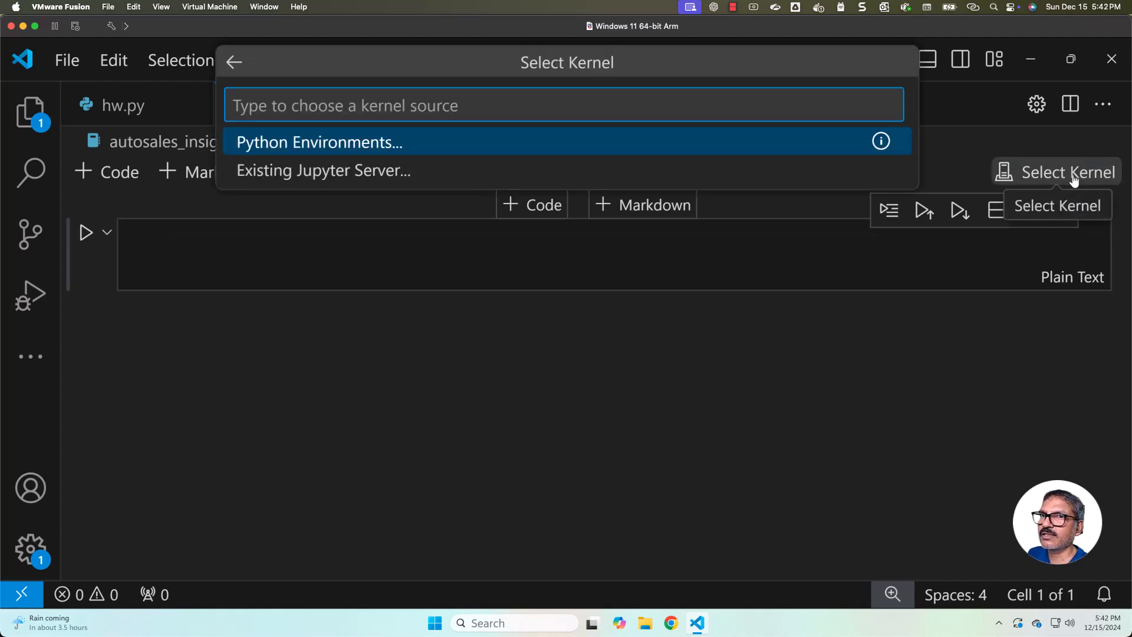
pyautogui.click(368, 148)
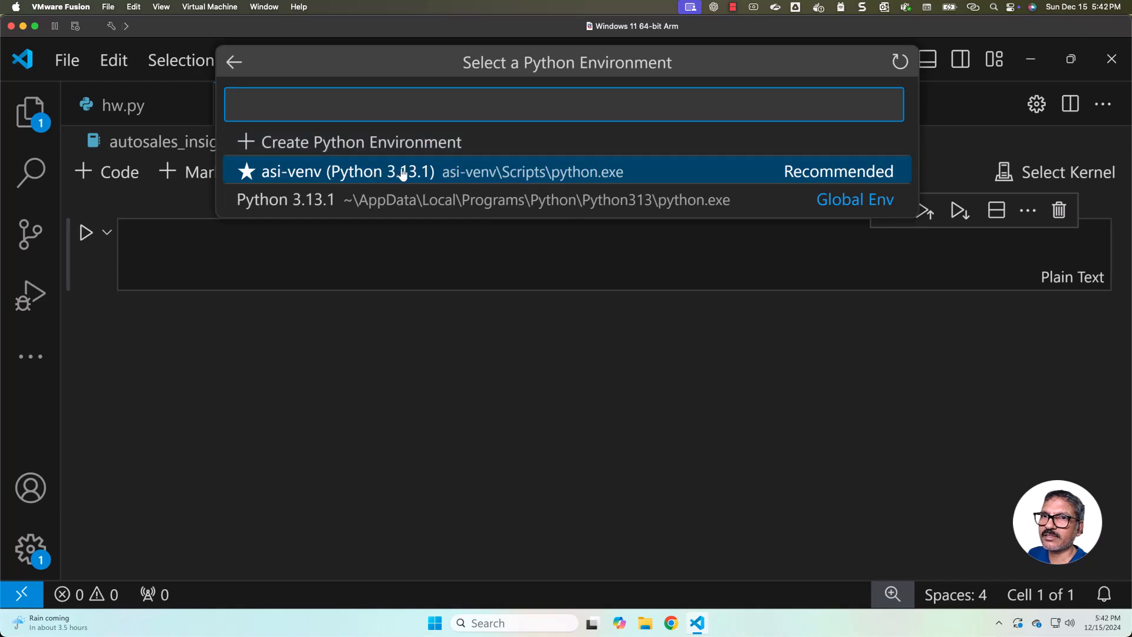
pyautogui.click(334, 171)
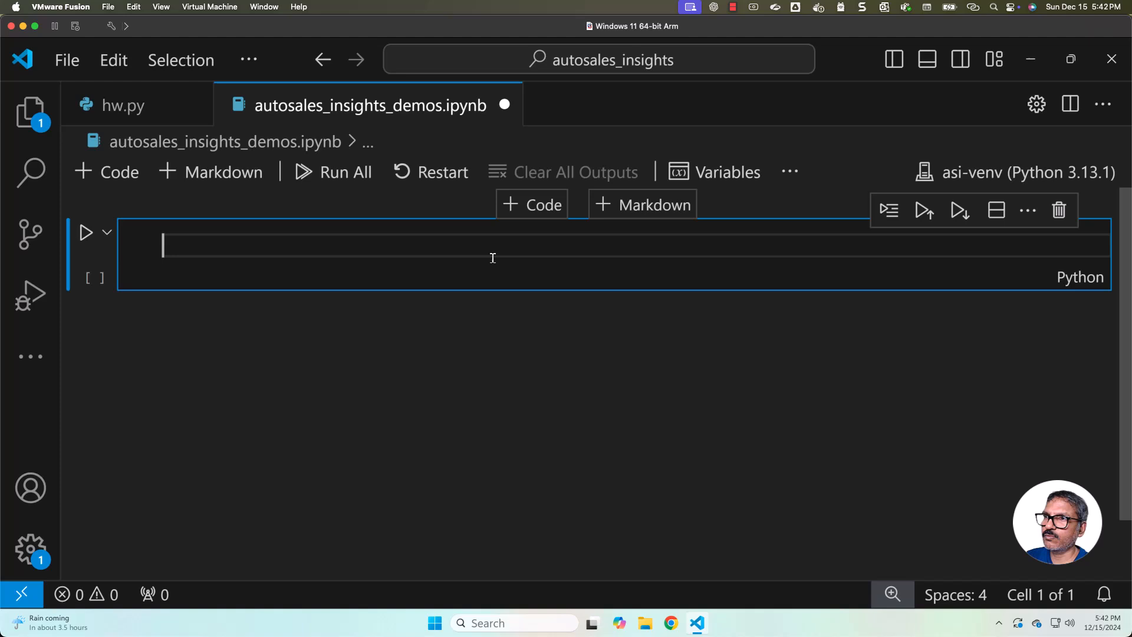
pyautogui.write("print('")
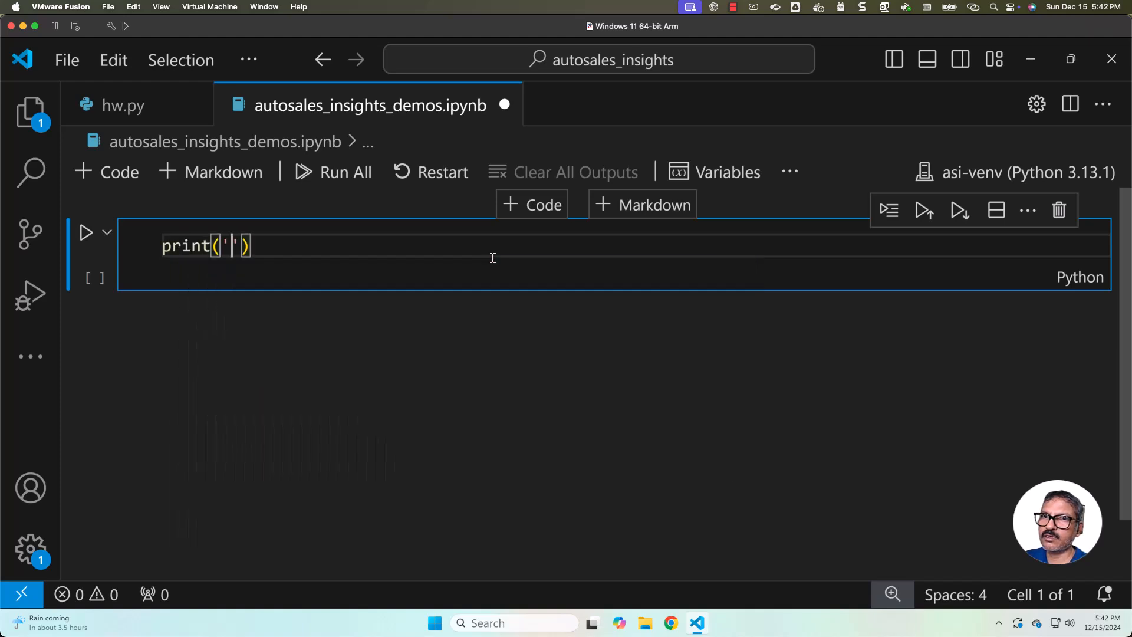
pyautogui.write('Hello World')
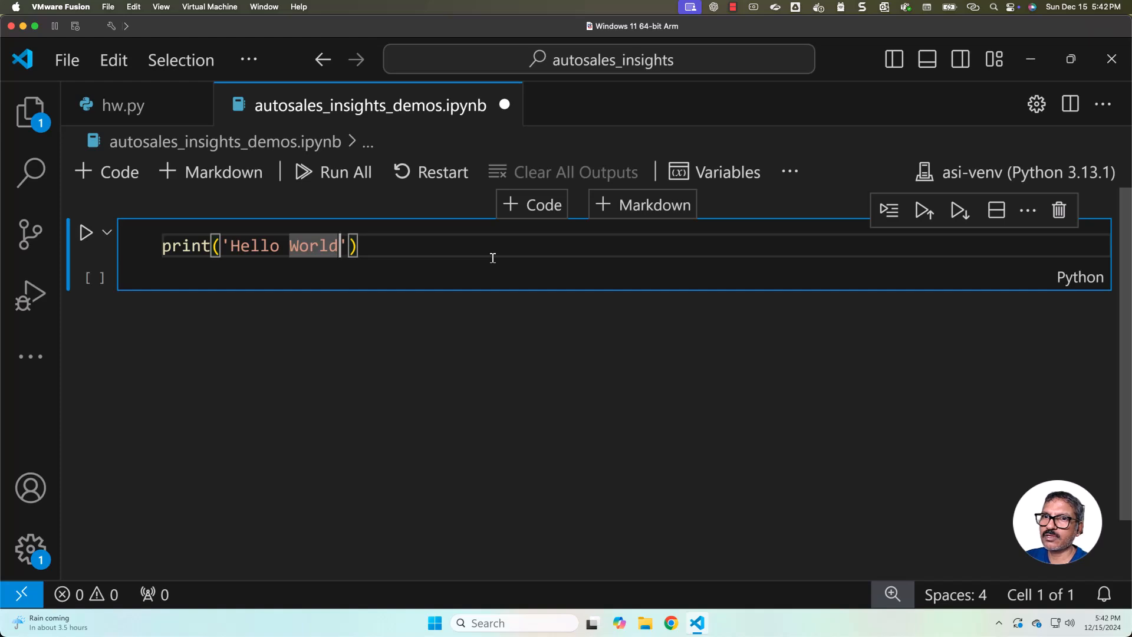
# - Run print('Hello World') in the first cell, installing ipykernel, and select the Hello World output
pyautogui.hotkey('shift', 'Return')
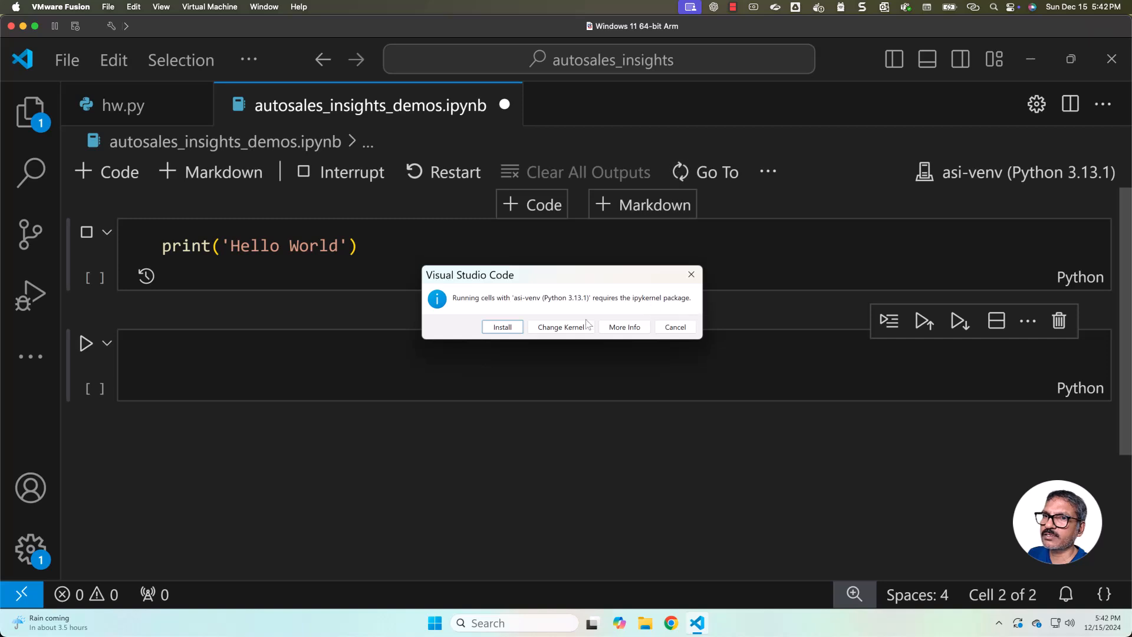
pyautogui.click(502, 328)
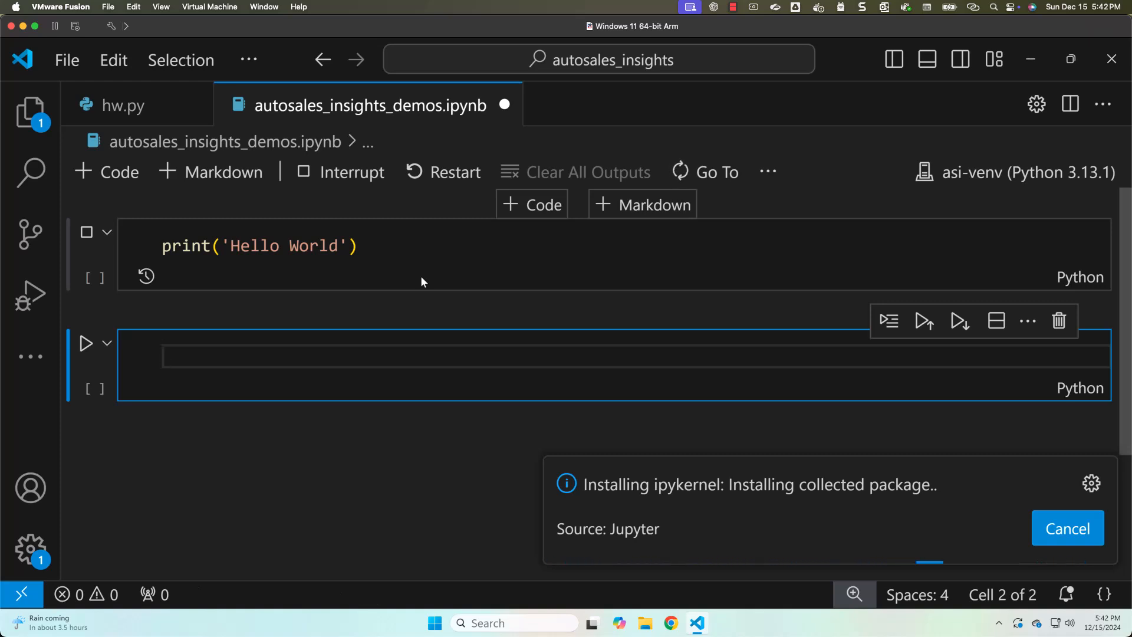
pyautogui.click(435, 255)
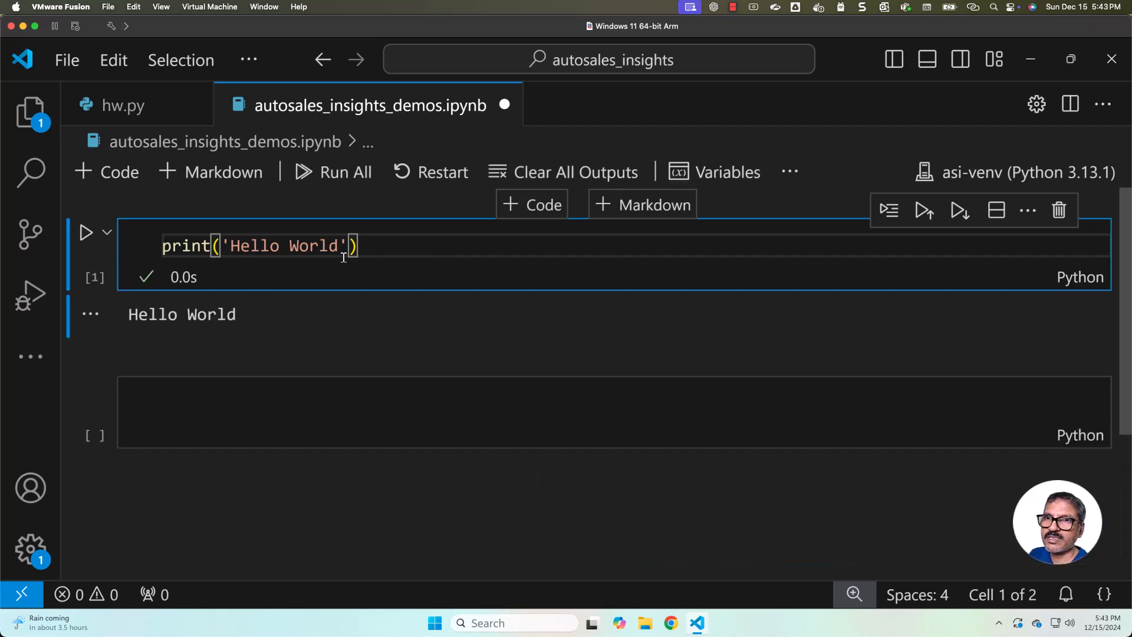
pyautogui.click(251, 316)
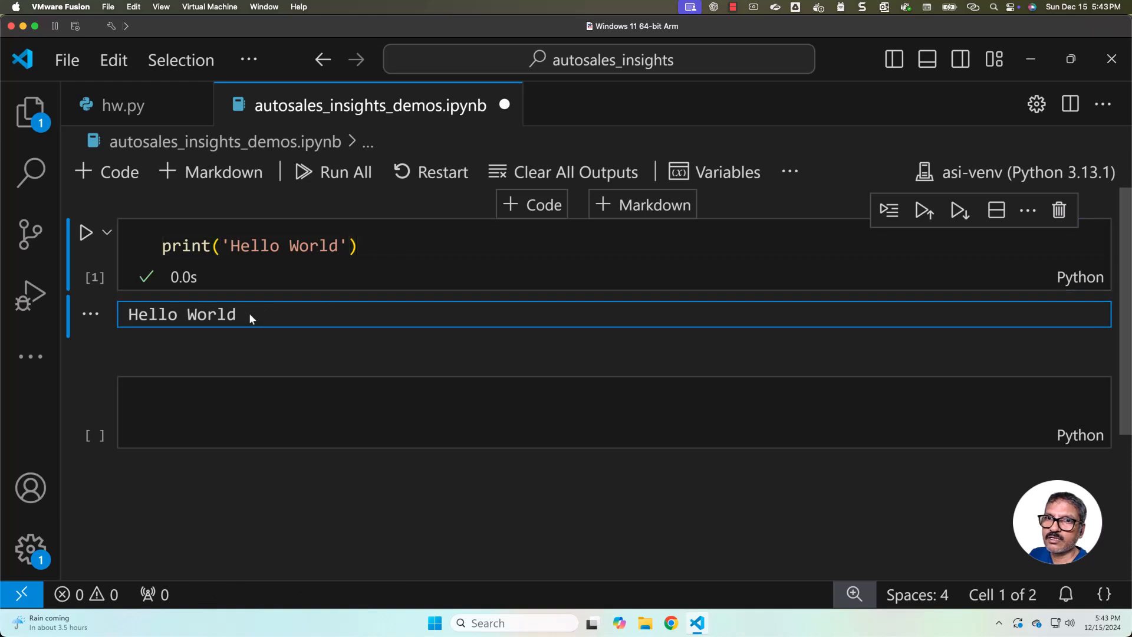
pyautogui.moveTo(248, 313); pyautogui.dragTo(129, 316)
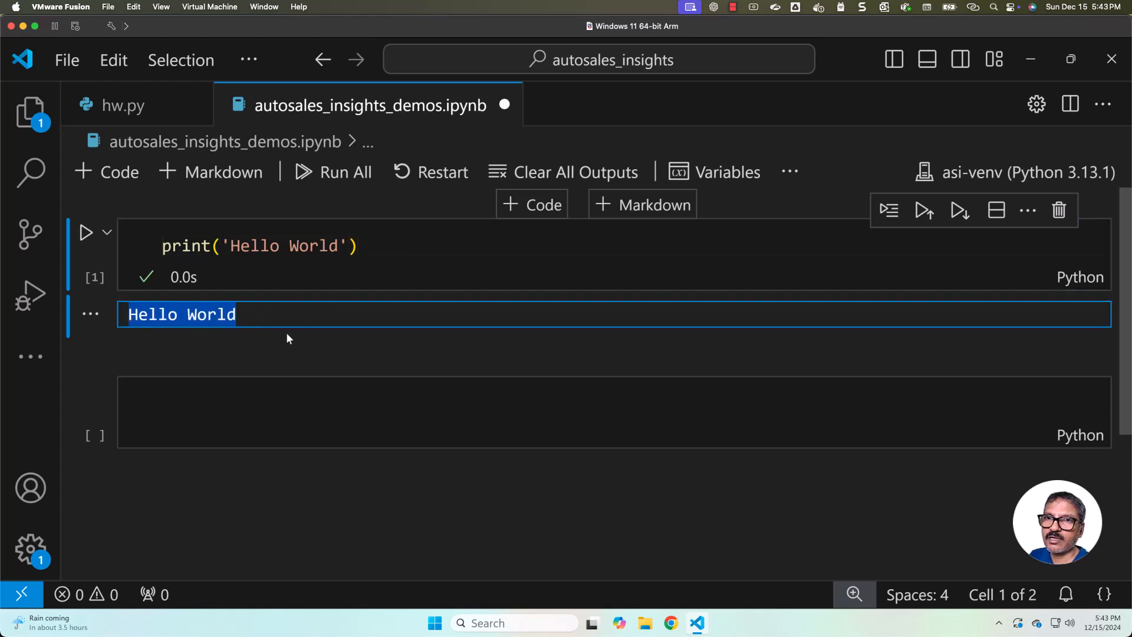
# - Replace the first cell with import pandas as pd and run it
pyautogui.click(393, 258)
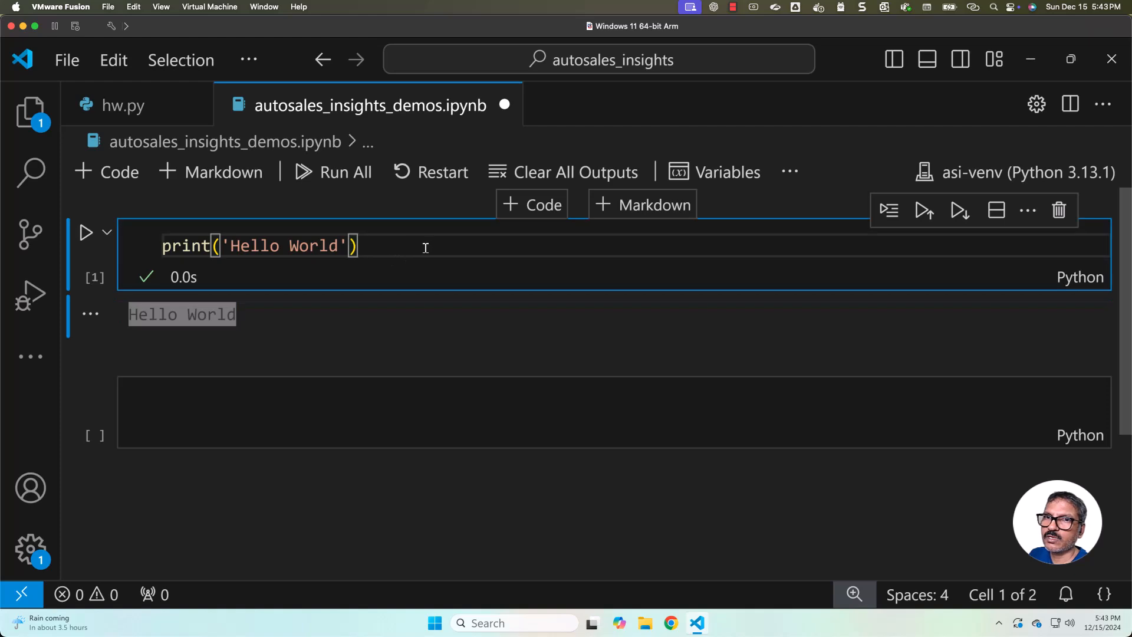
pyautogui.moveTo(426, 248); pyautogui.dragTo(143, 239)
pyautogui.write('i')
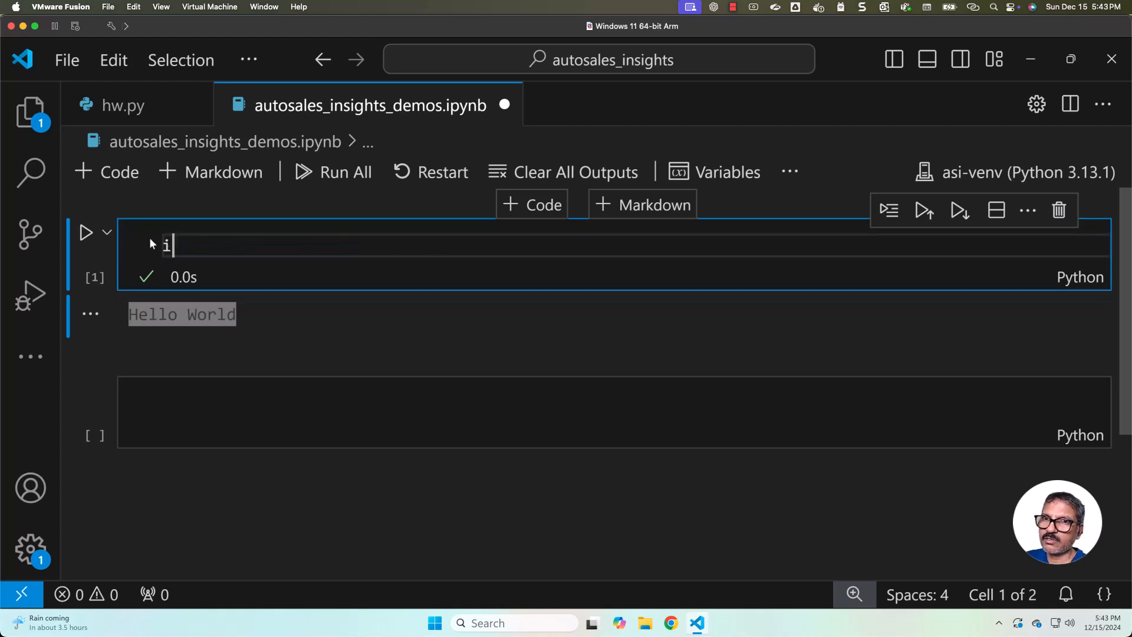
pyautogui.write('mport pandas a')
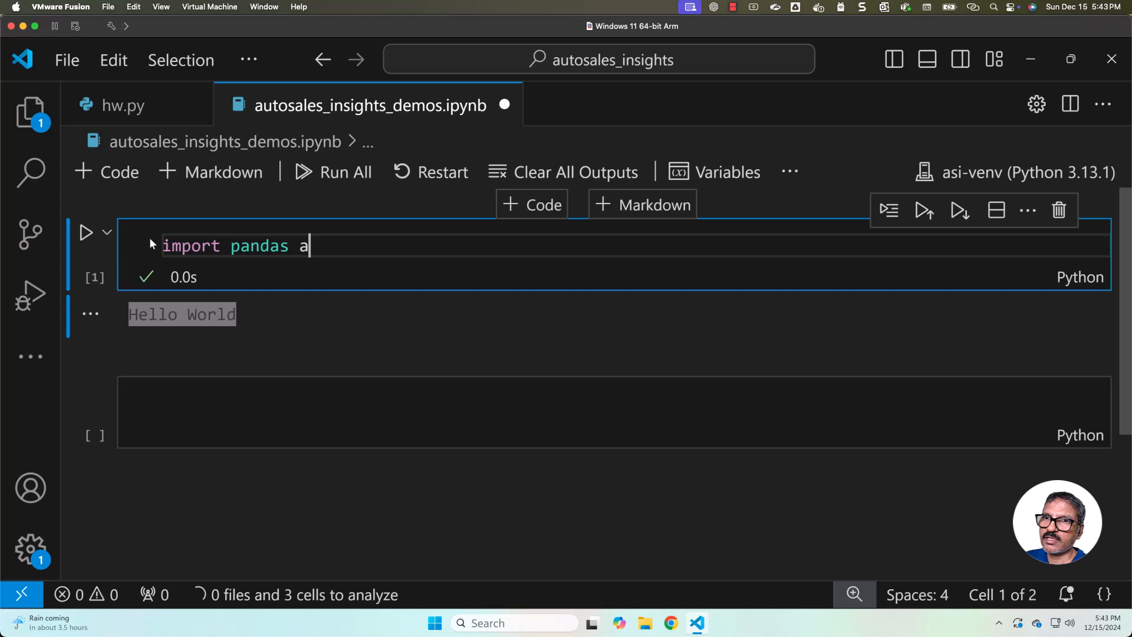
pyautogui.write('s pd')
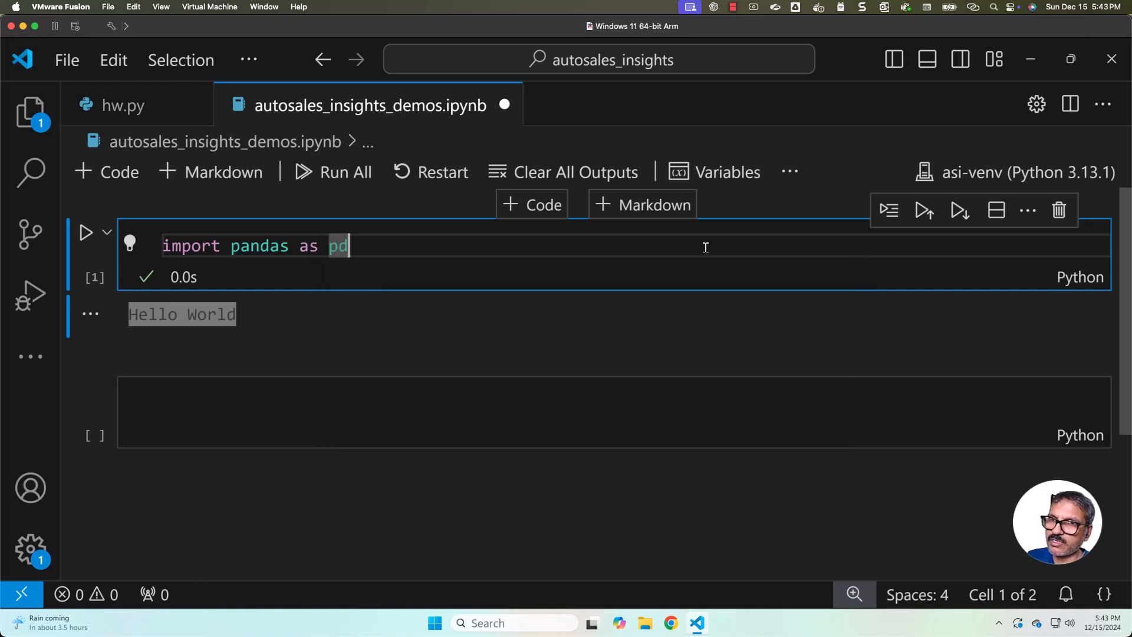
pyautogui.hotkey('shift', 'Return')
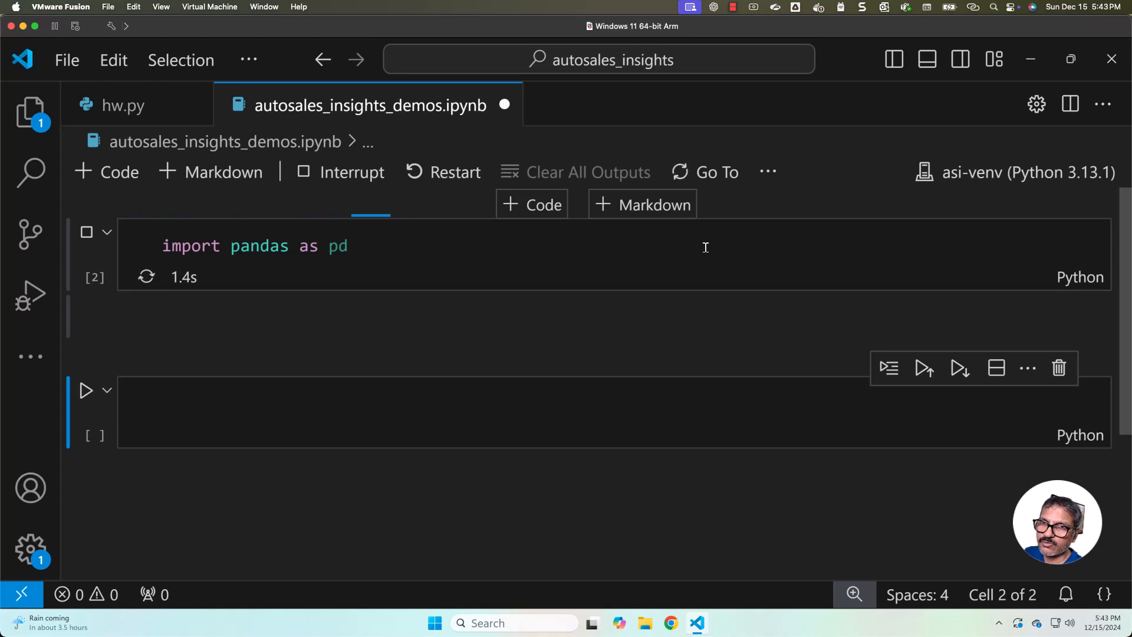